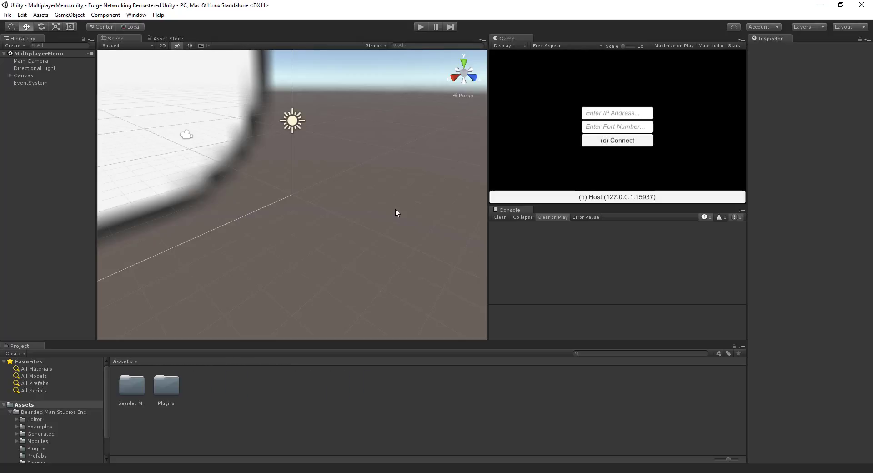
Switch on Run In Background for the PC, Mac & Linux Standalone player from Build Settings
key(ctrl+shift+b)
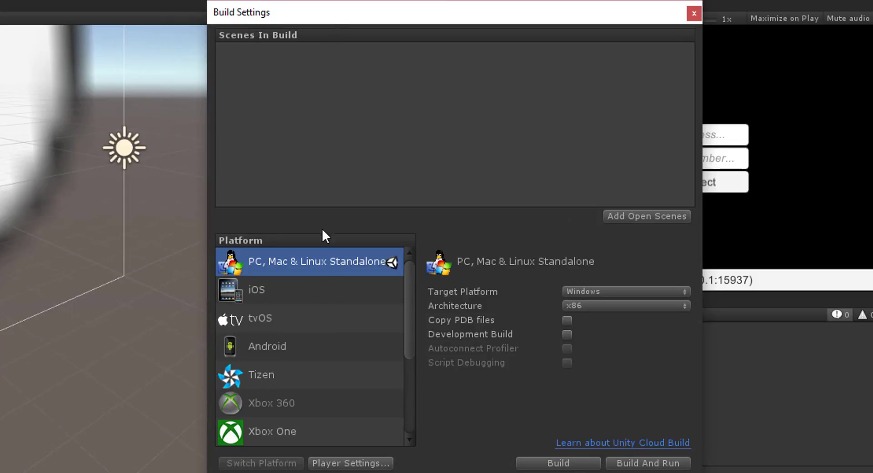
click(350, 462)
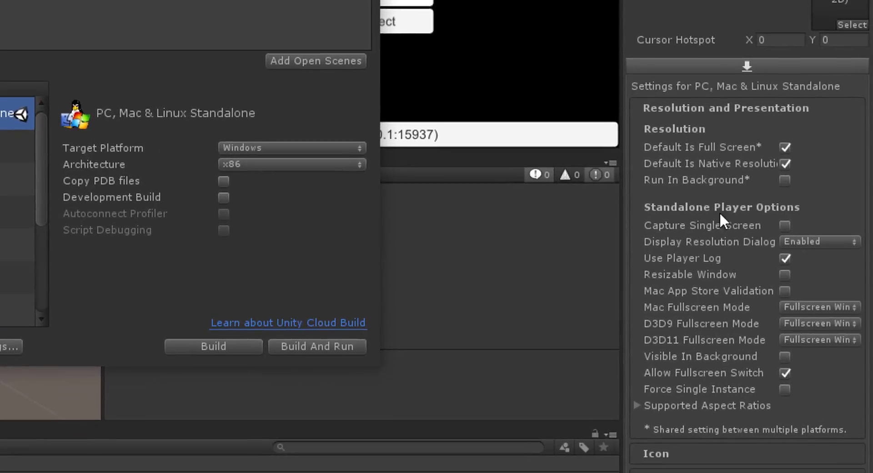
click(690, 180)
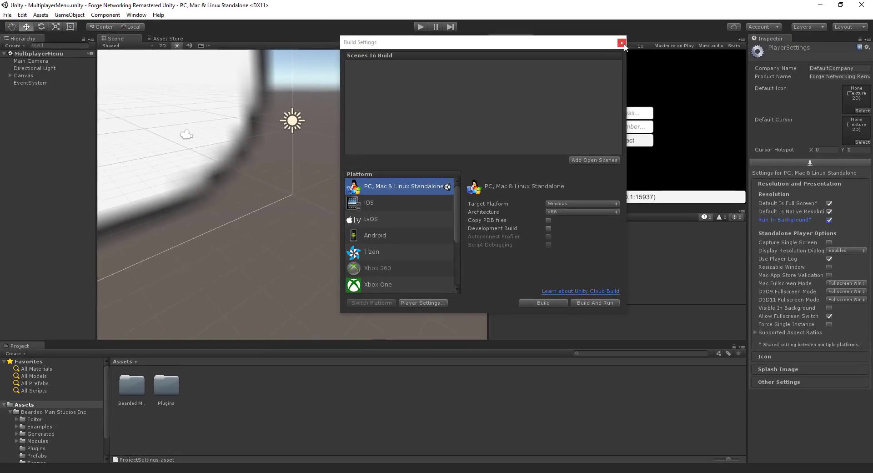
click(621, 42)
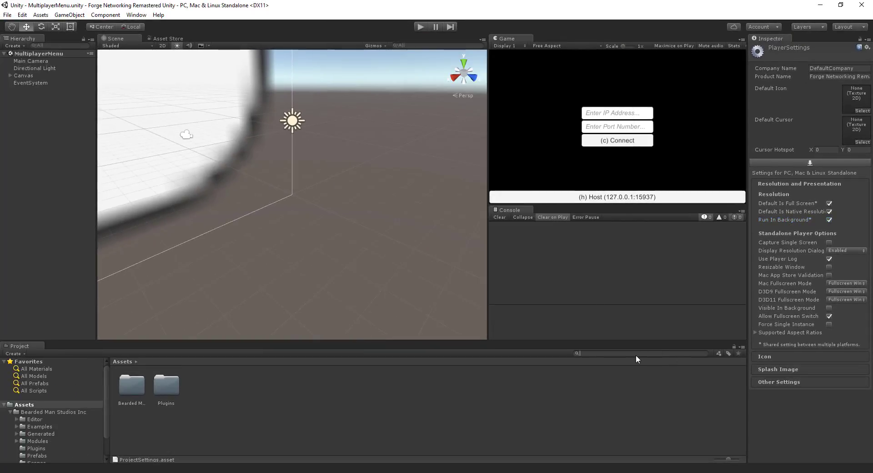
Find the MultiplayerMenu scene by searching 'mul' and drag it into Scenes In Build
text(mul)
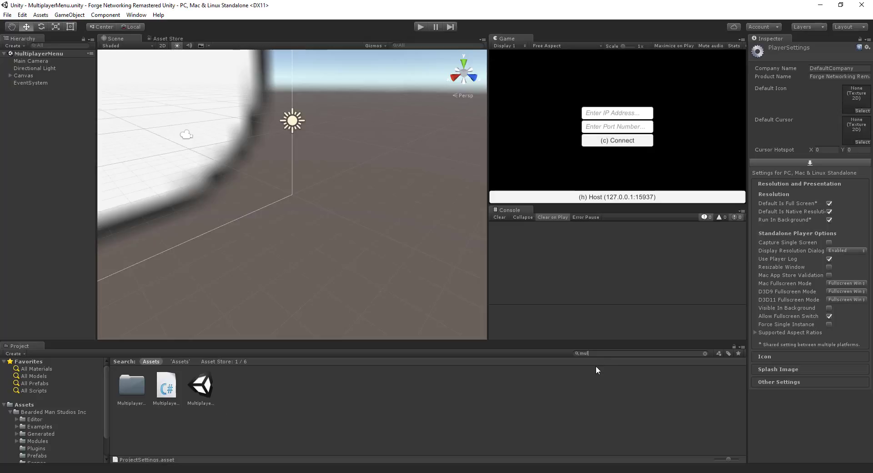
click(201, 386)
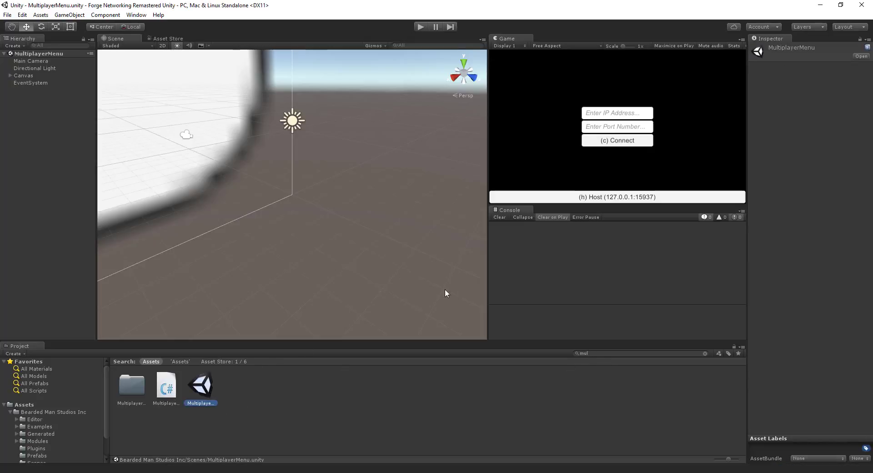
key(ctrl+shift+b)
drag(200, 387, 380, 78)
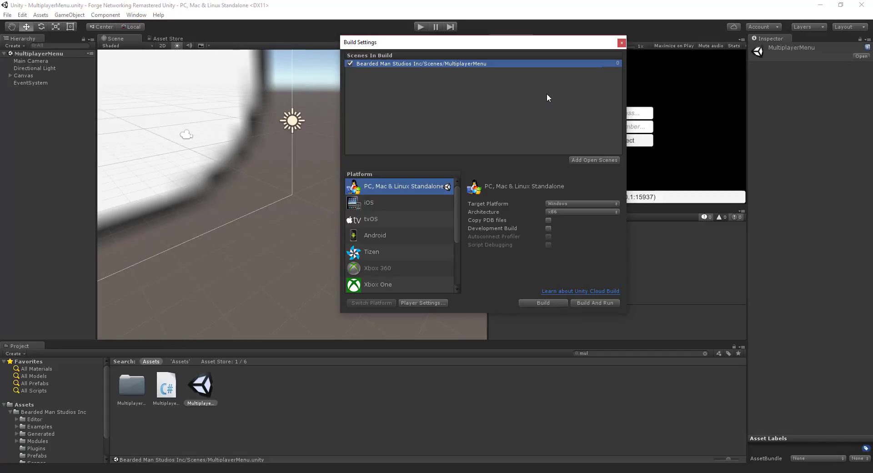
click(621, 42)
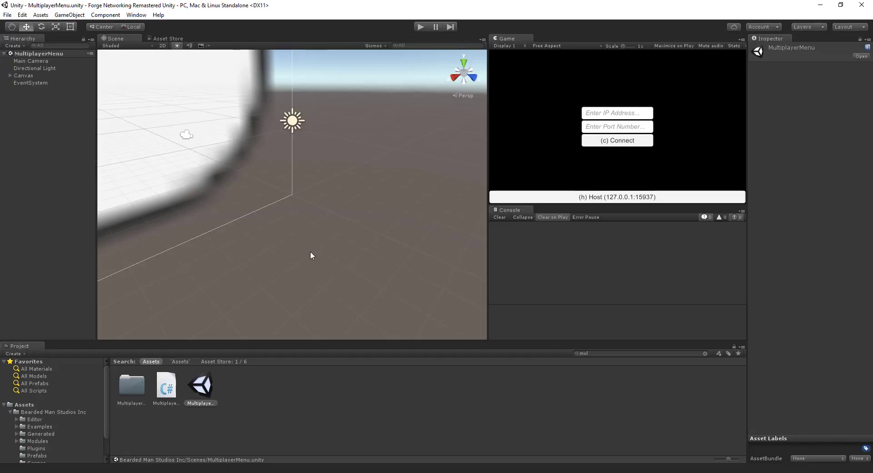
click(137, 15)
Open Forge Networking's Network Contract Wizard and place its window over the Game view
mouse_move(160, 64)
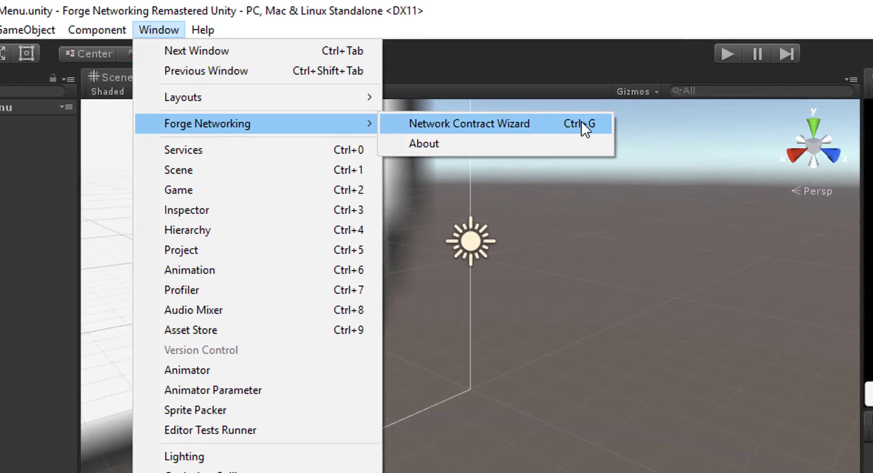
click(546, 125)
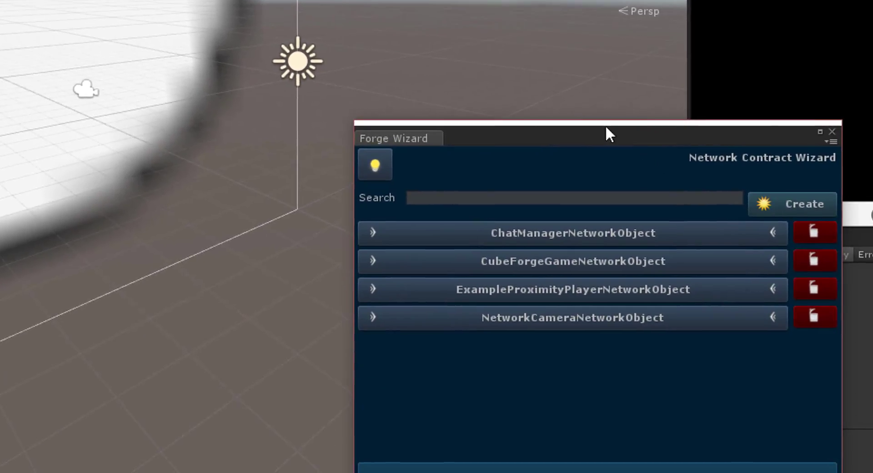
drag(606, 129, 455, 76)
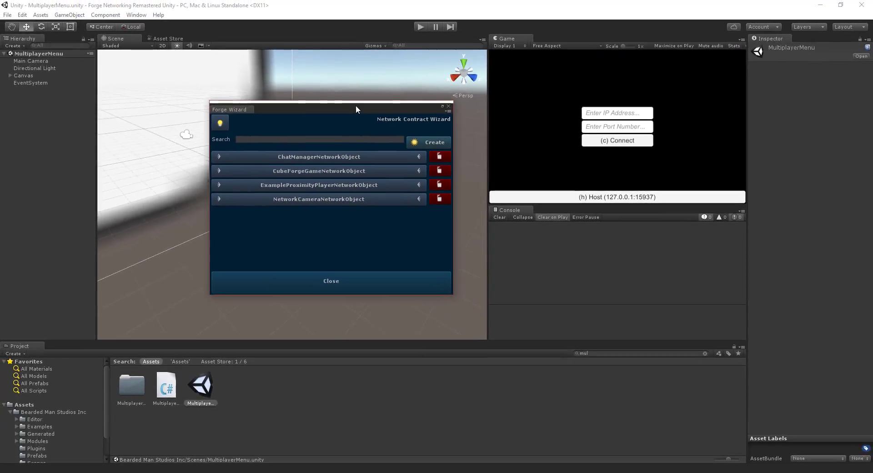
drag(355, 106, 722, 154)
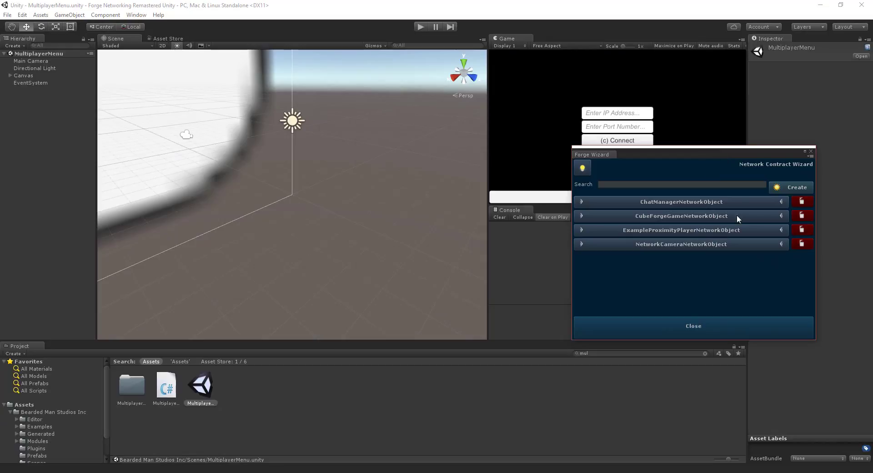
Create a new empty scene, save it as MoveCube, and select it in Assets
key(ctrl+n)
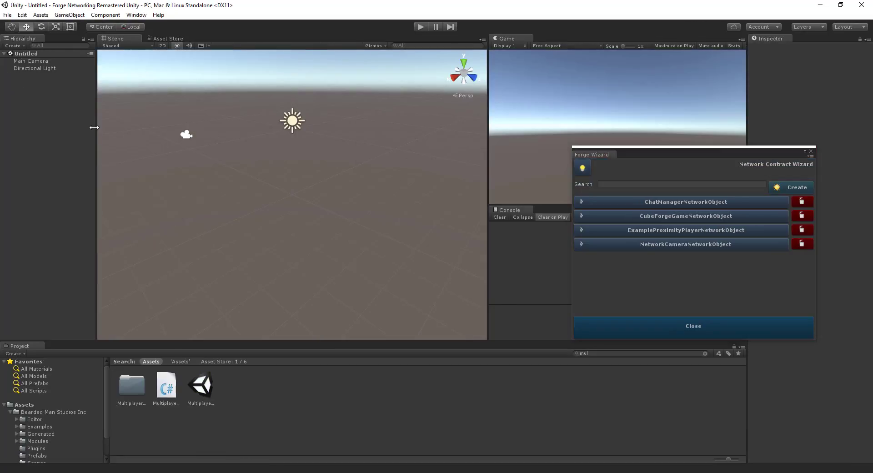
key(ctrl+s)
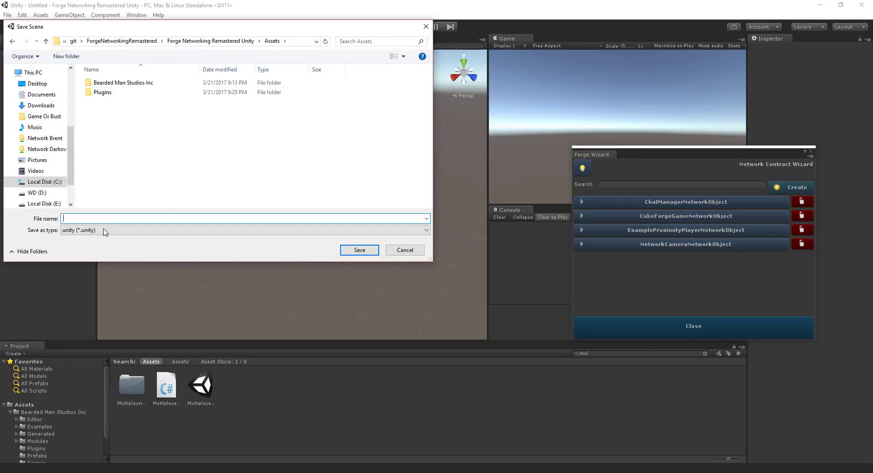
text(MoveCube)
key(Return)
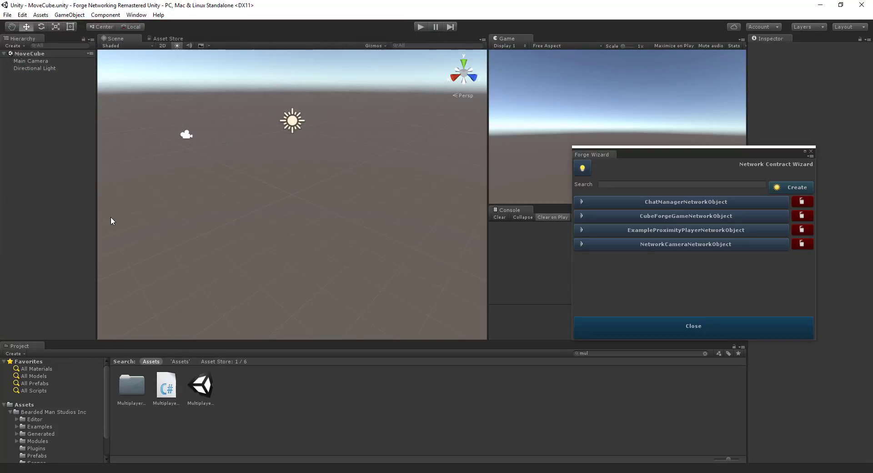
click(27, 404)
click(208, 394)
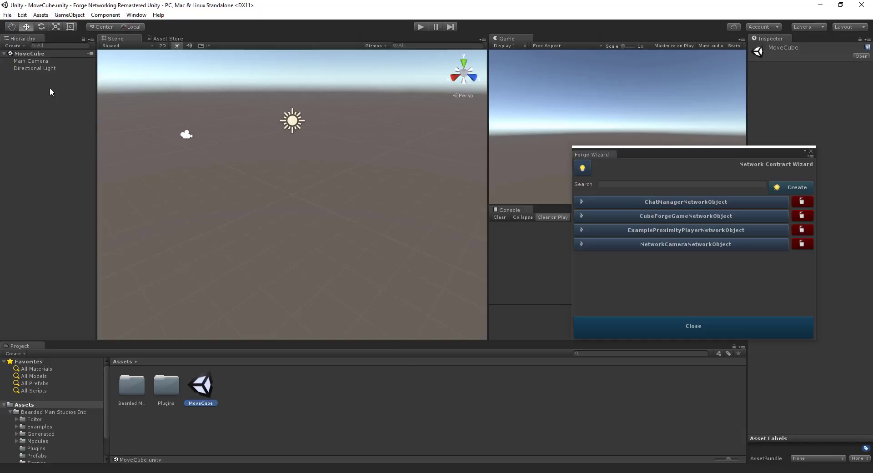
Create a 3D Cube from the GameObject menu and move the Forge Wizard window aside
click(68, 15)
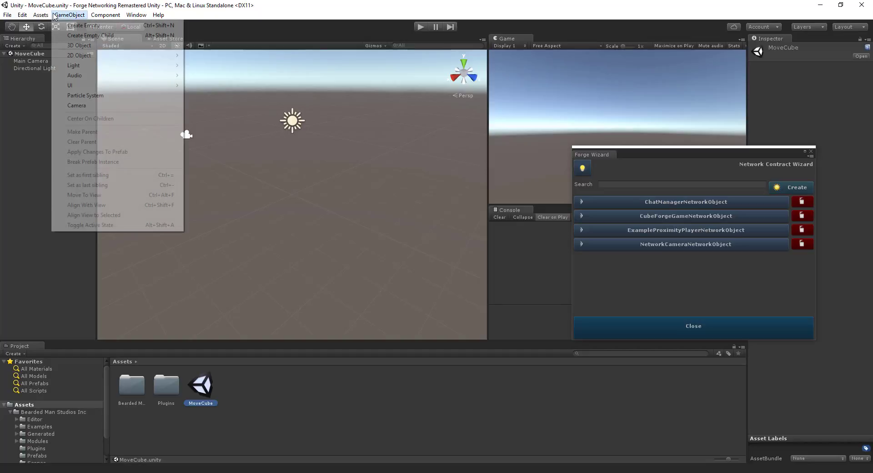
mouse_move(91, 45)
click(214, 45)
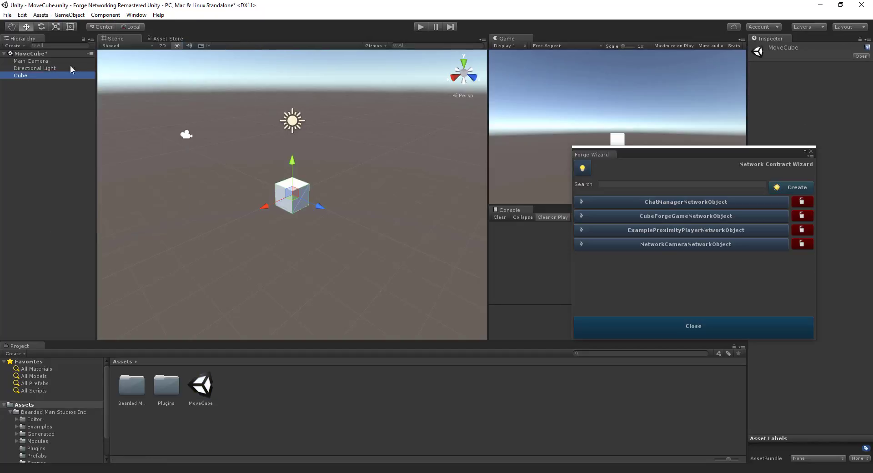
drag(708, 149, 472, 167)
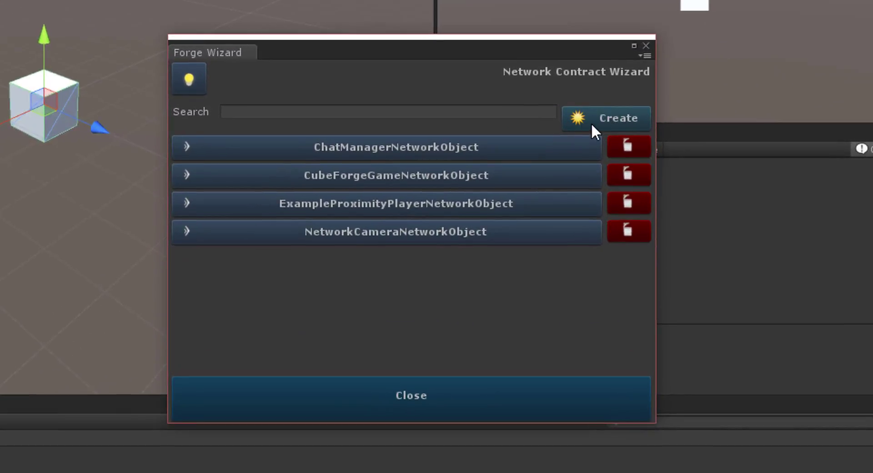
Create a network contract named MoveCube with one new field, and nudge the cube in the scene
click(613, 117)
click(281, 139)
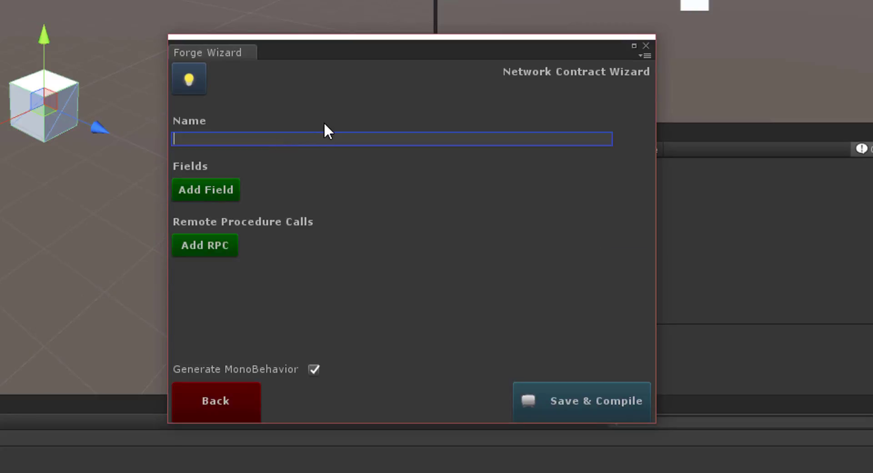
text(MoveCube)
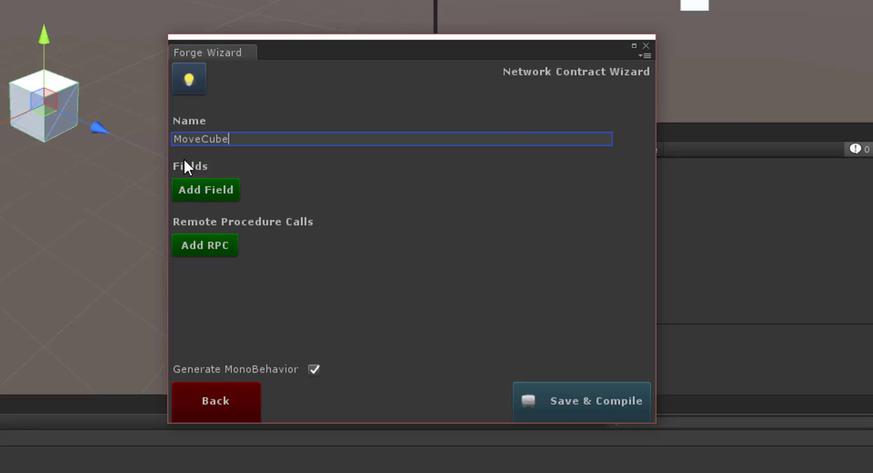
click(212, 187)
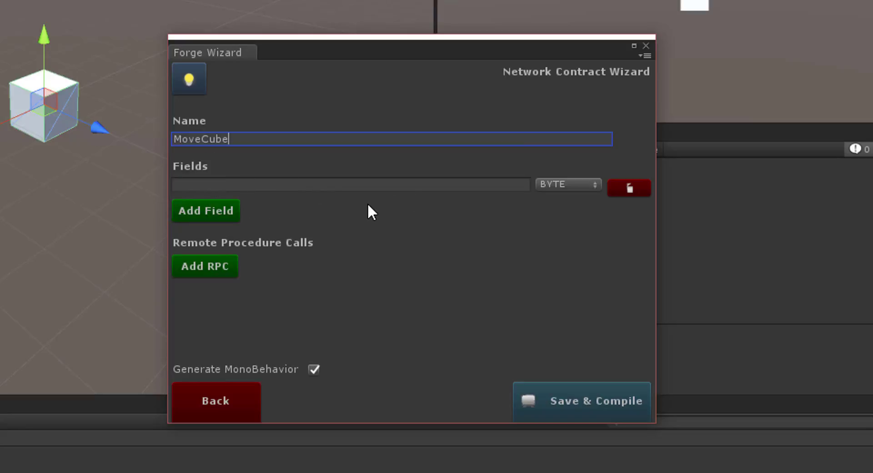
click(303, 180)
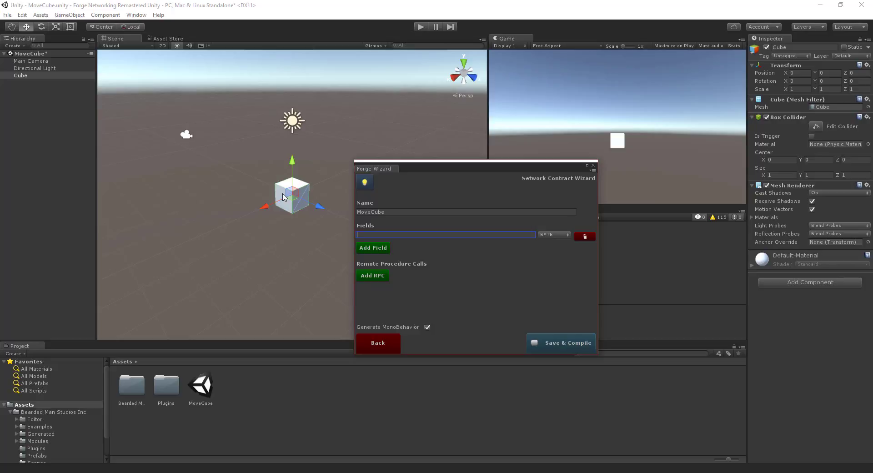
drag(290, 193, 206, 190)
drag(292, 173, 333, 186)
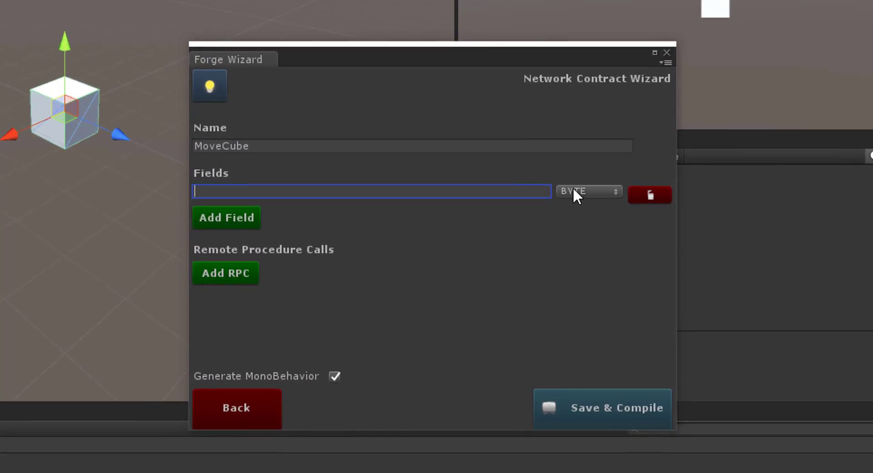
Make the new field a VECTOR3 named position with Interpolate turned on
click(573, 187)
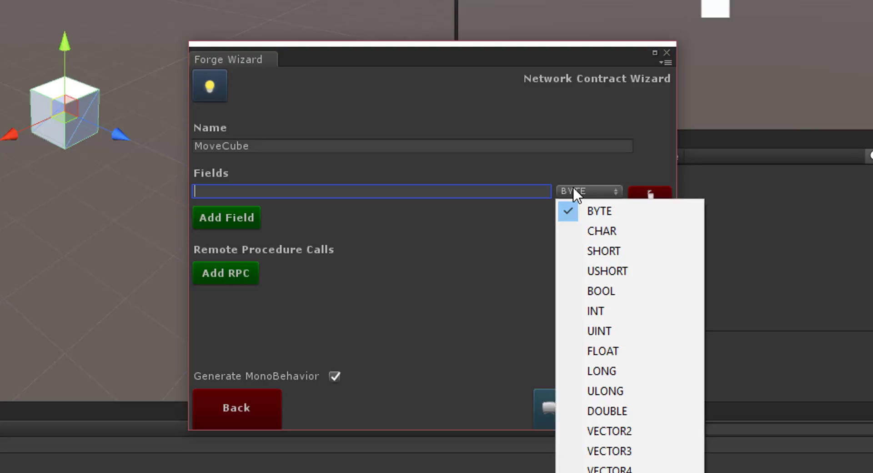
click(609, 452)
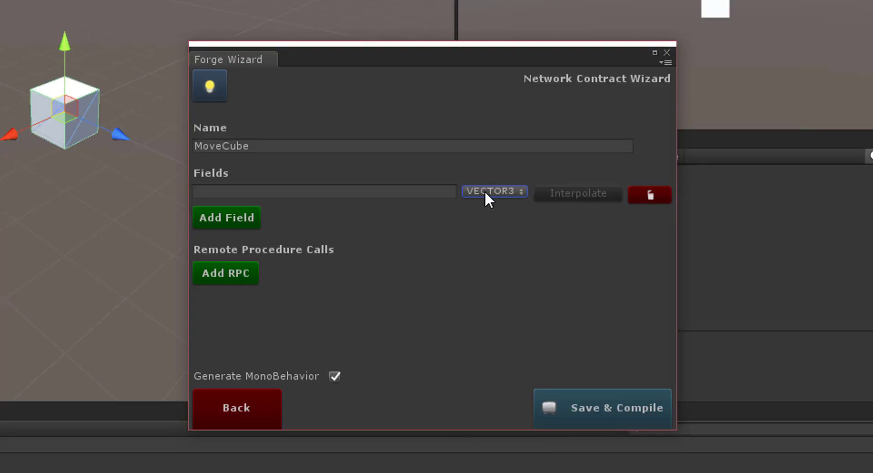
click(484, 190)
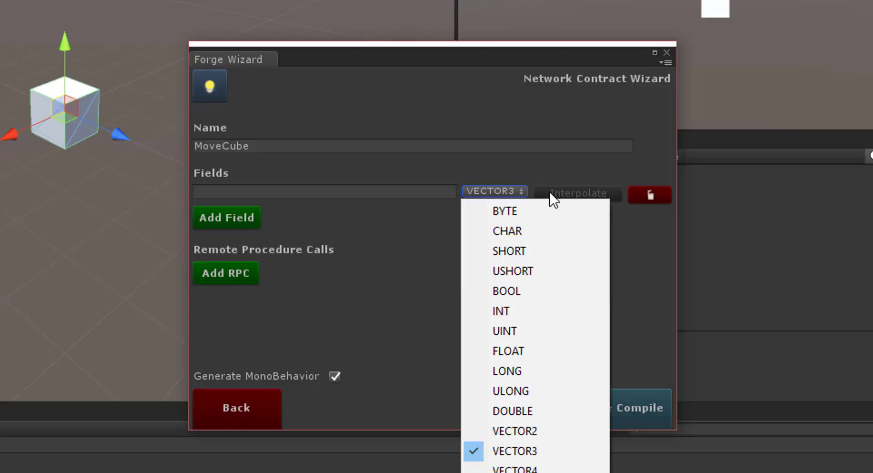
click(548, 453)
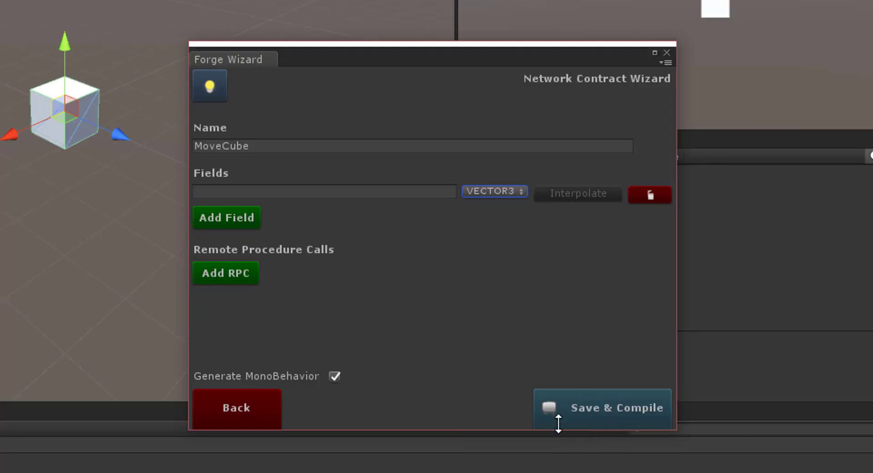
click(328, 191)
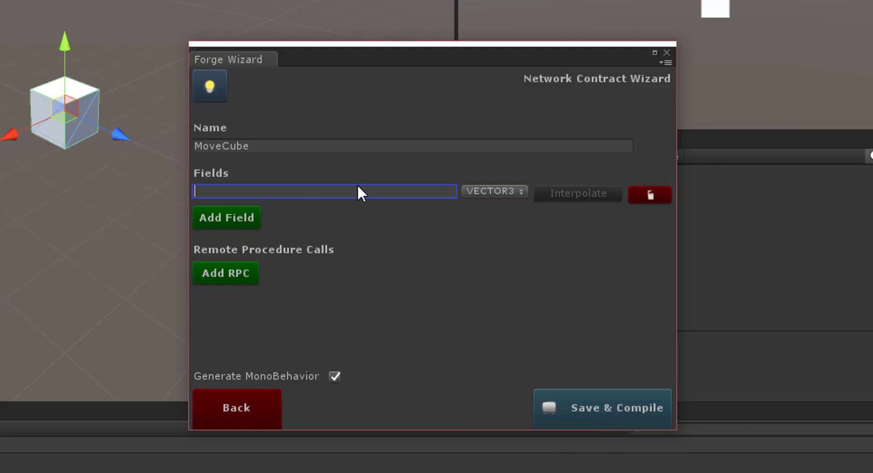
text(position)
click(571, 194)
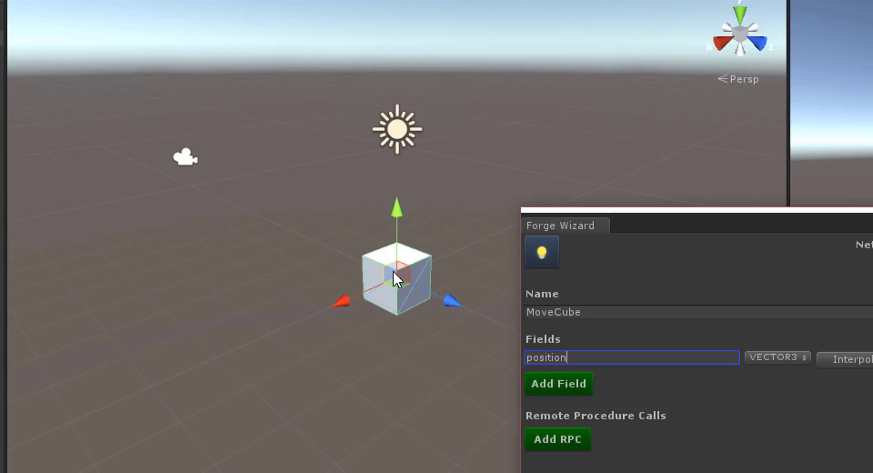
Drag the cube up and down along its Y axis, moving the wizard window out of the way
drag(400, 214, 398, 236)
drag(445, 285, 477, 313)
drag(679, 225, 627, 256)
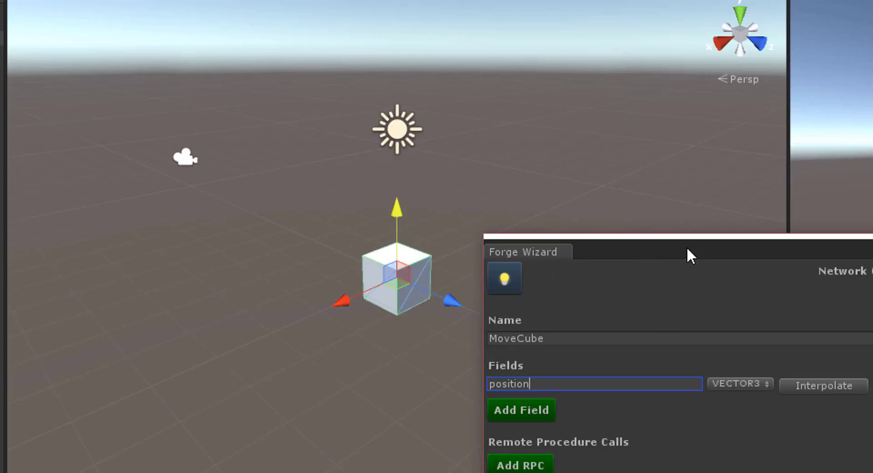
mouse_move(393, 206)
mouse_down()
mouse_move(386, 58)
mouse_move(384, 207)
mouse_move(383, 196)
mouse_up()
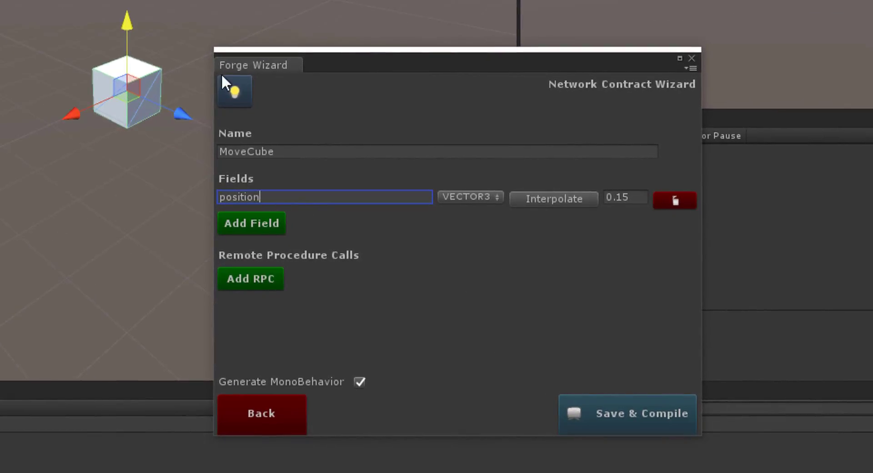
Save & Compile the MoveCube contract, check the contract list and console, then close the wizard
click(615, 413)
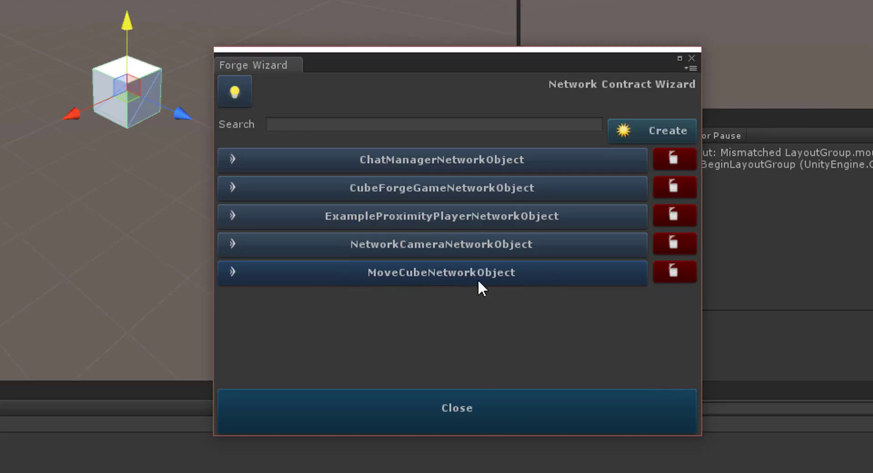
click(505, 272)
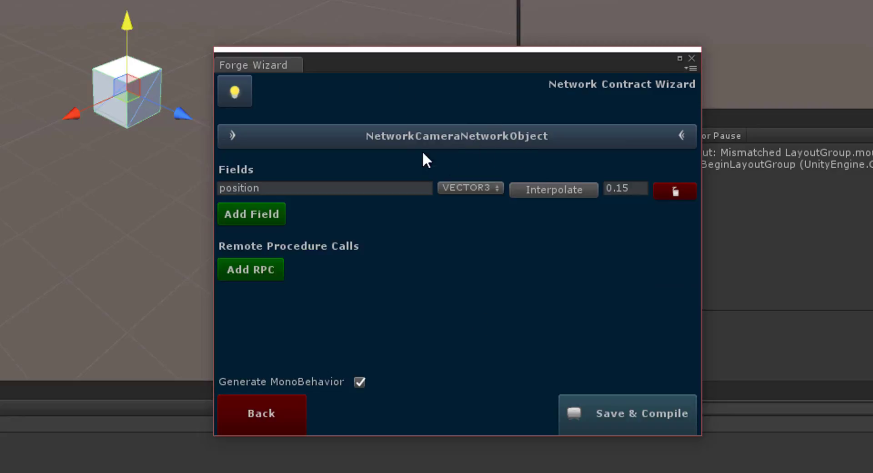
drag(547, 64, 514, 78)
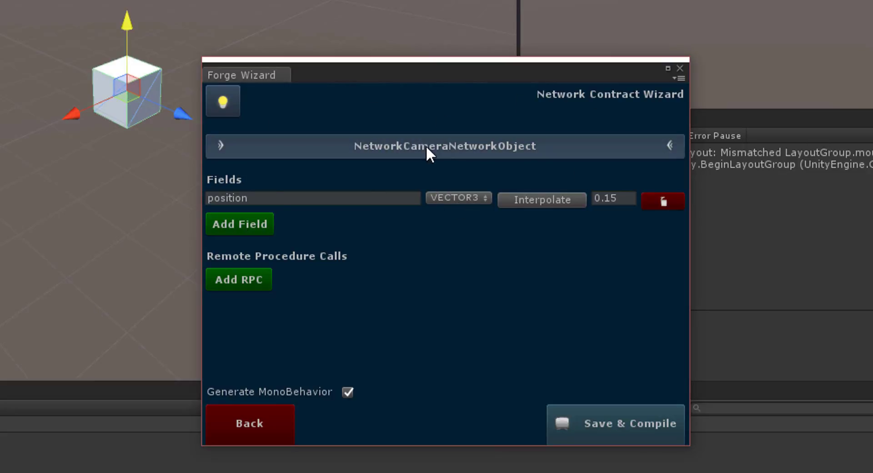
click(472, 151)
click(679, 68)
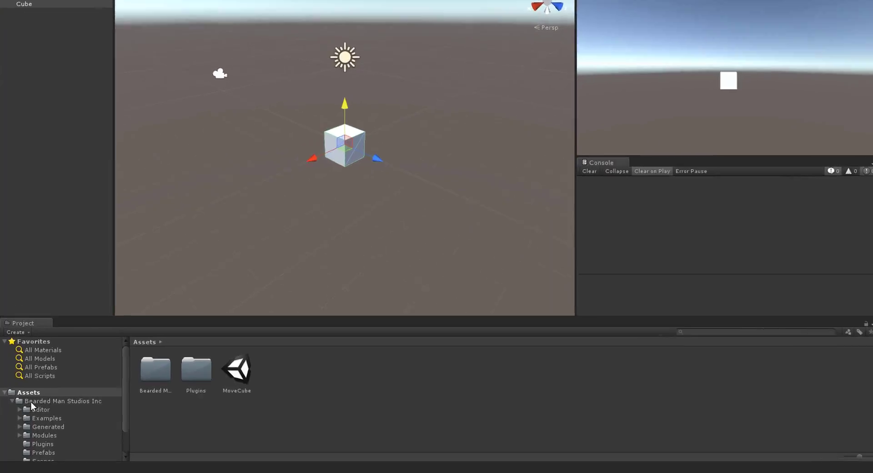
Browse to Bearded Man Studios Inc > Generated > UserGenerated in the Project panel
click(53, 412)
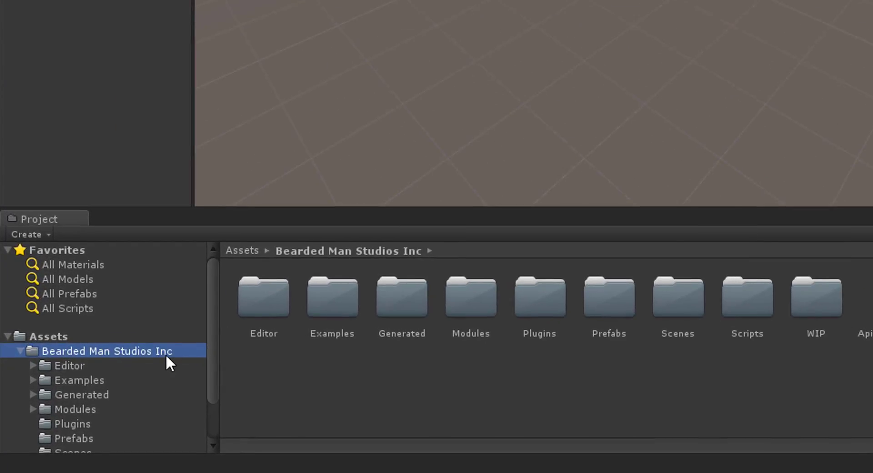
click(91, 394)
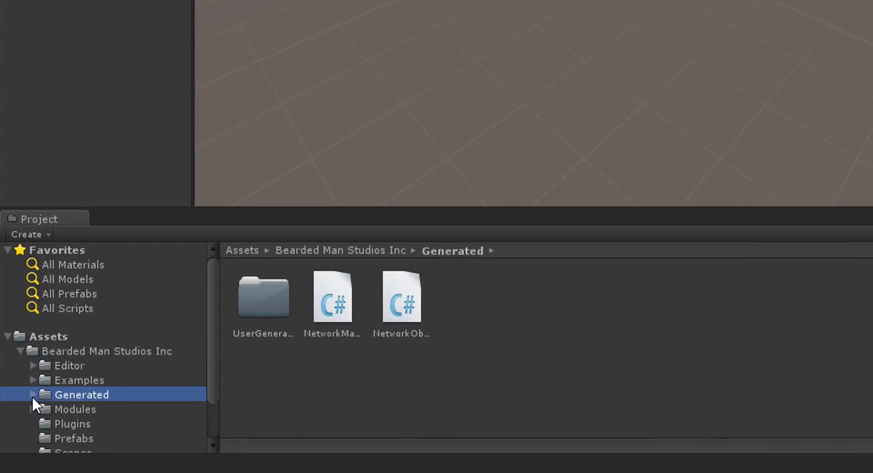
click(32, 394)
click(79, 410)
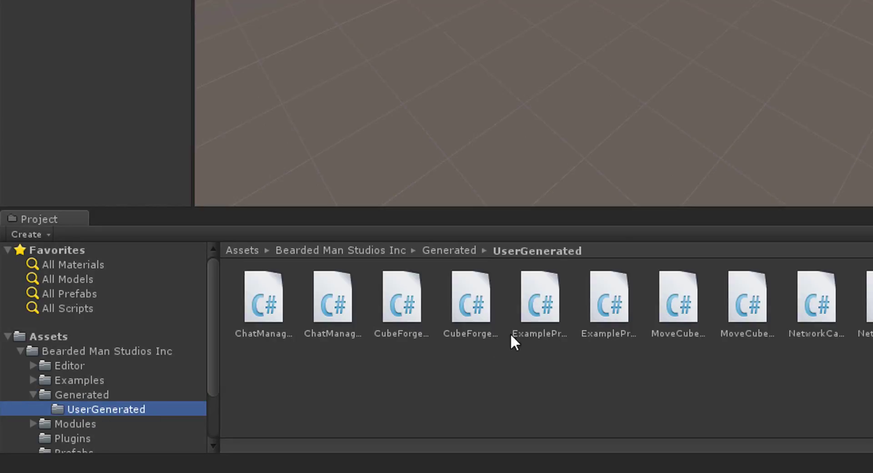
Compare MoveCubeNetworkObject and MoveCubeBehavior, view MoveCubeBehavior's code, then collapse the folders
click(747, 309)
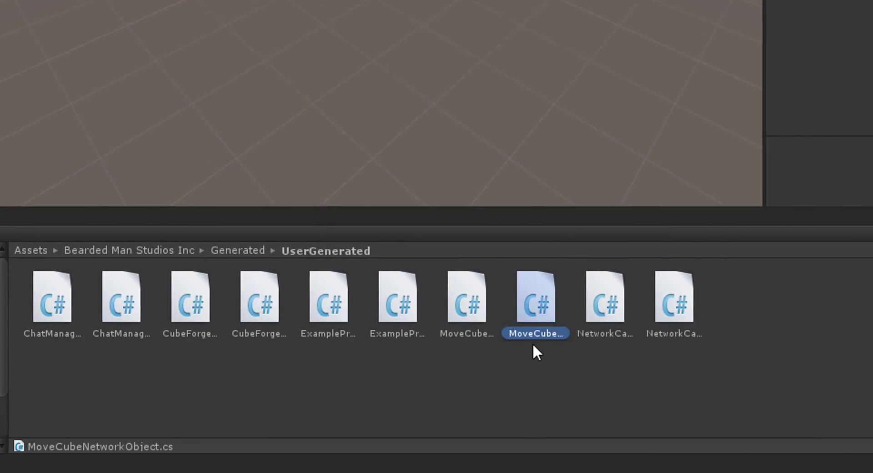
click(475, 311)
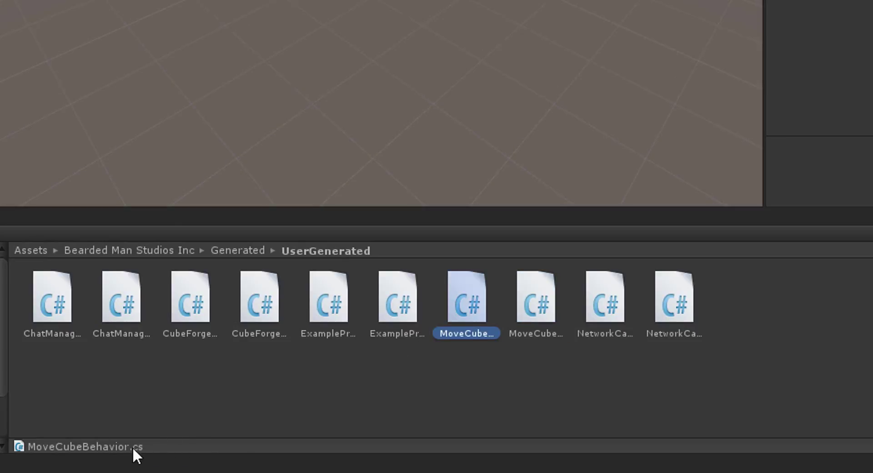
click(530, 304)
click(481, 306)
click(525, 299)
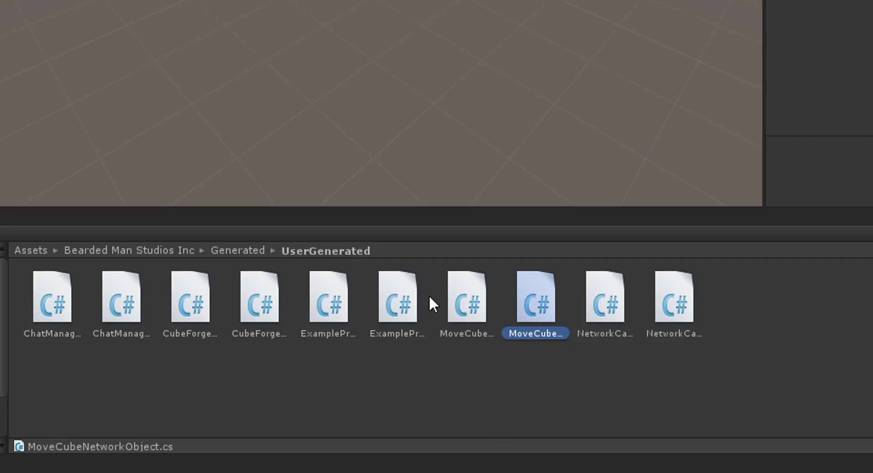
click(453, 293)
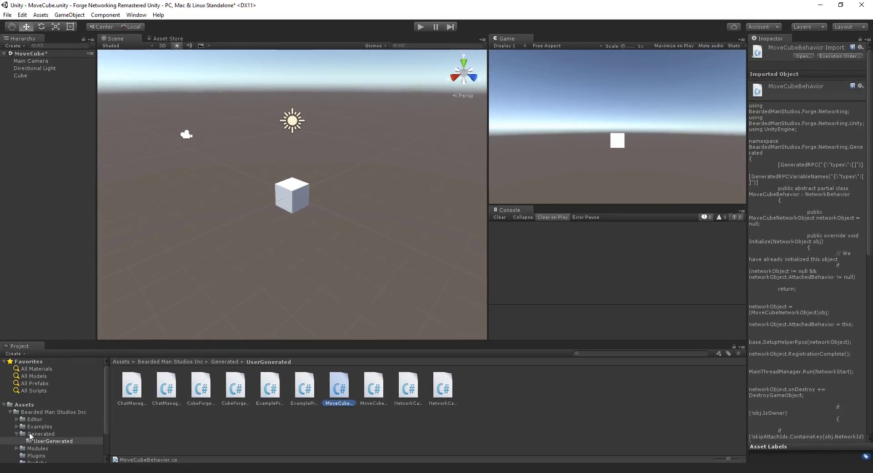
click(17, 434)
click(10, 411)
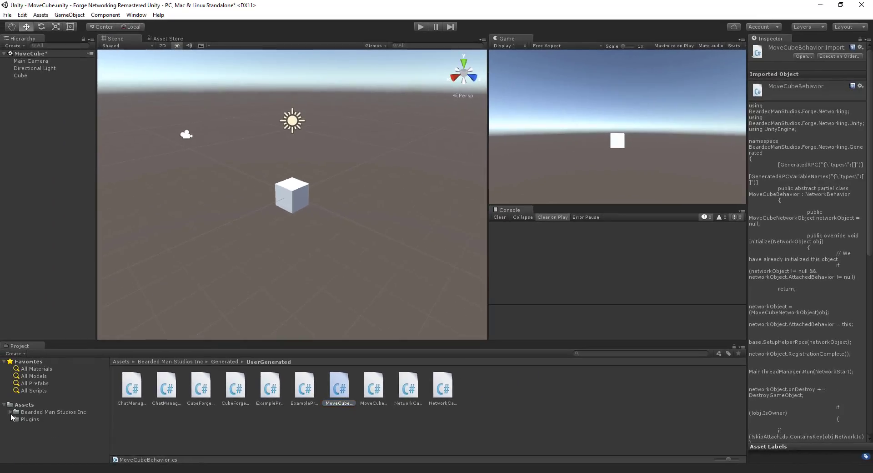
Create a C# script named MoveCube in the top-level Assets folder and open it in Visual Studio
click(22, 405)
right_click(282, 391)
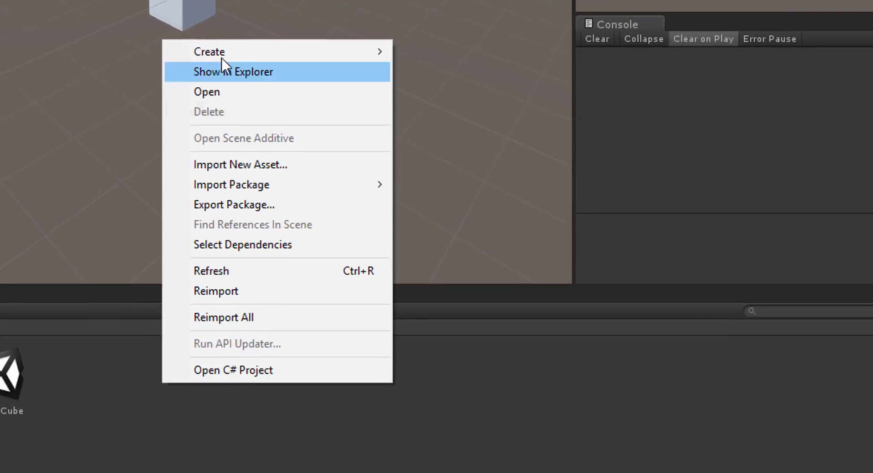
mouse_move(315, 222)
click(443, 80)
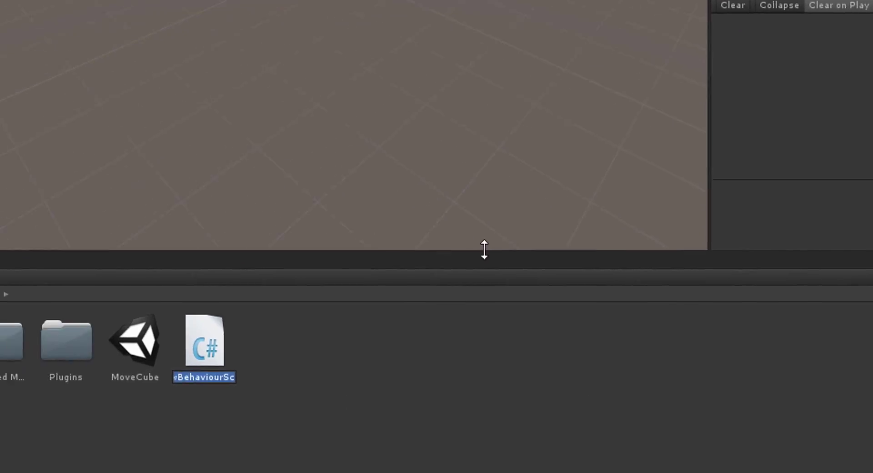
text(MoveCube)
key(Return)
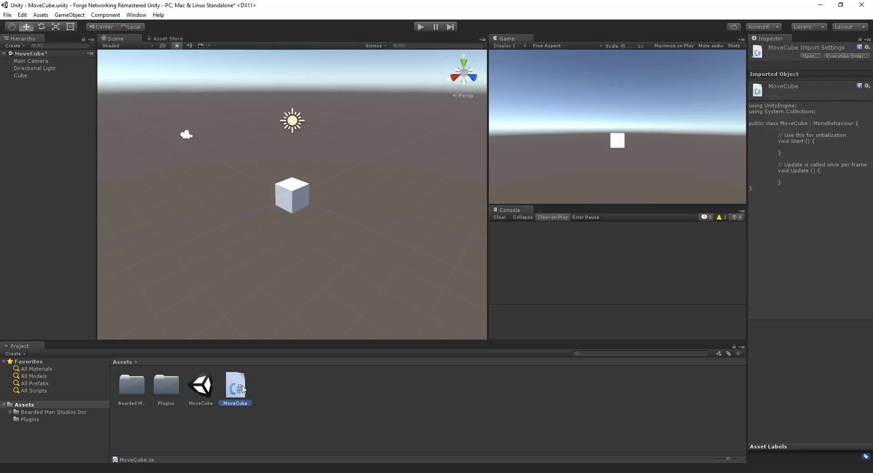
double_click(242, 389)
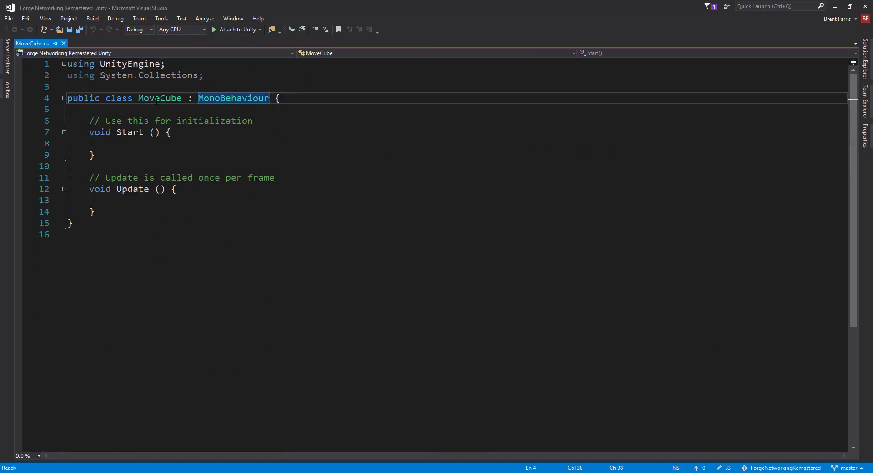
Replace MonoBehaviour with MoveCubeBehavior as the base class of MoveCube
mouse_move(399, 102)
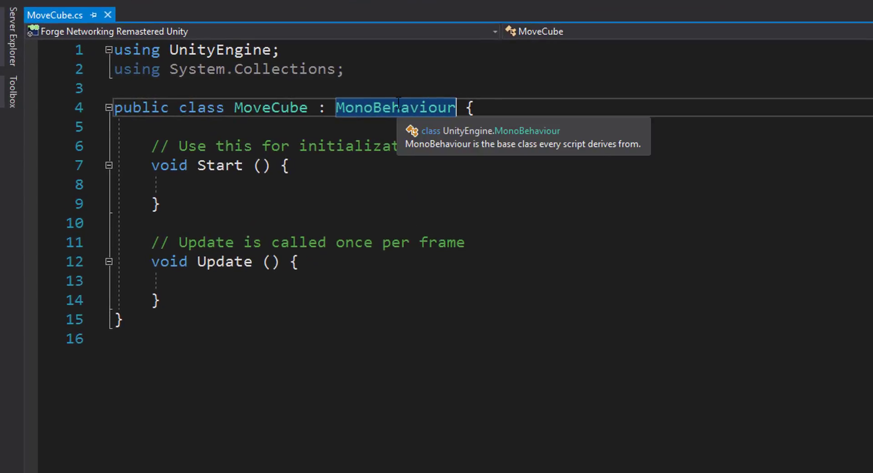
key(Down)
key(Down)
key(Down)
key(Down)
key(Down)
key(Down)
key(Down)
key(Down)
key(Down)
key(Down)
double_click(292, 101)
key(ctrl+c)
double_click(395, 107)
key(ctrl+v)
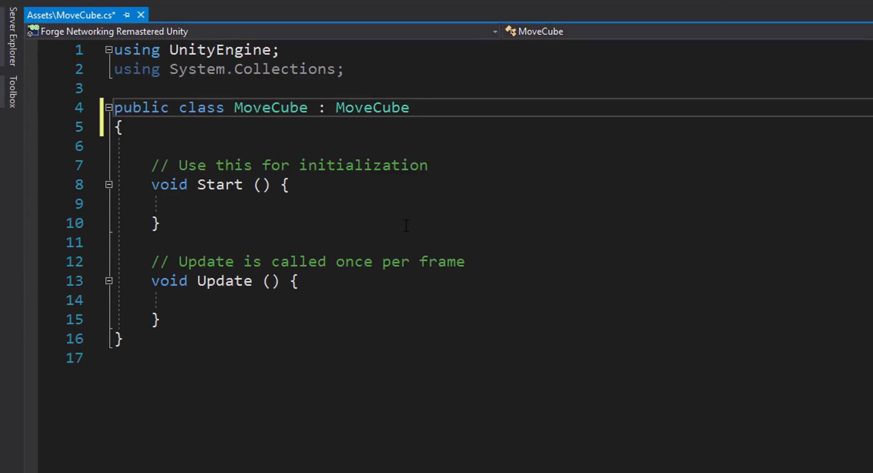
text(Behavior)
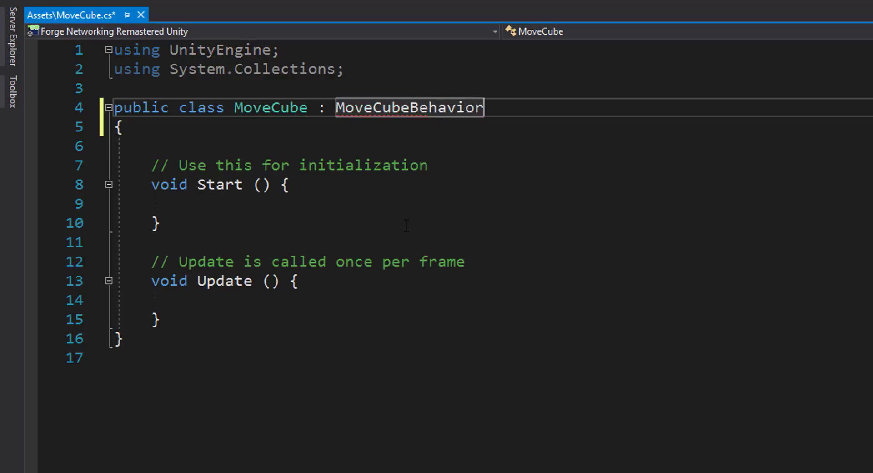
Add the using BeardedManStudios.Forge.Networking.Generated directive to resolve MoveCubeBehavior, then check it
key(ctrl+period)
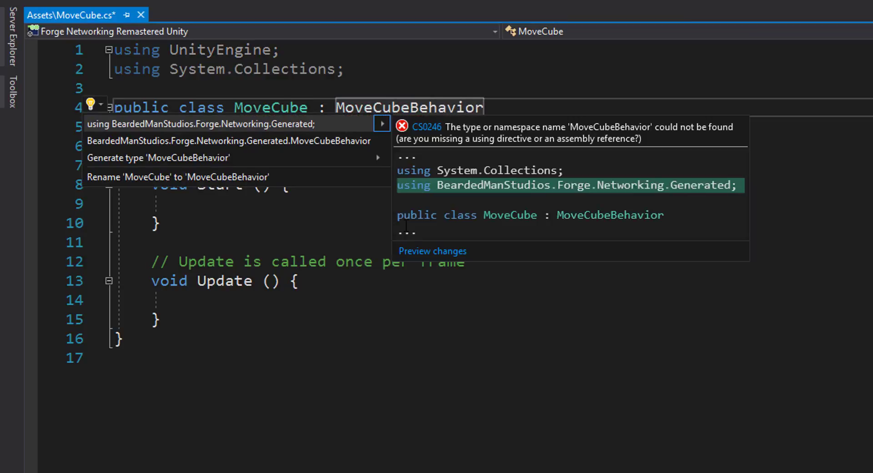
key(Return)
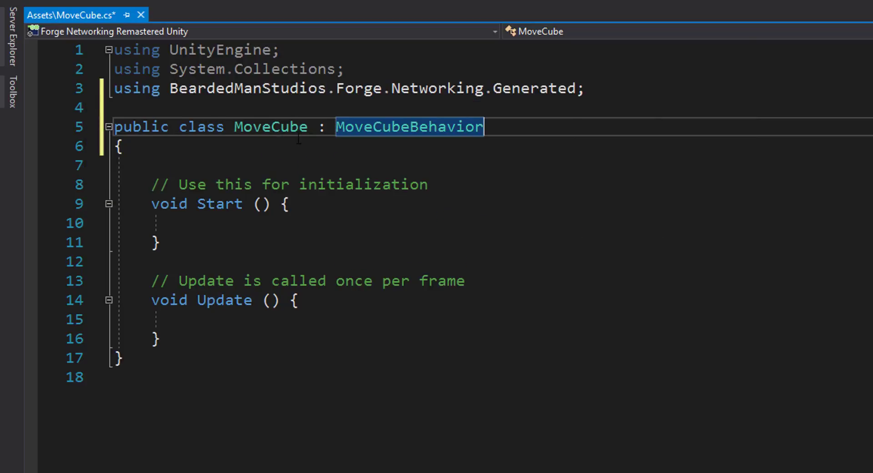
double_click(380, 129)
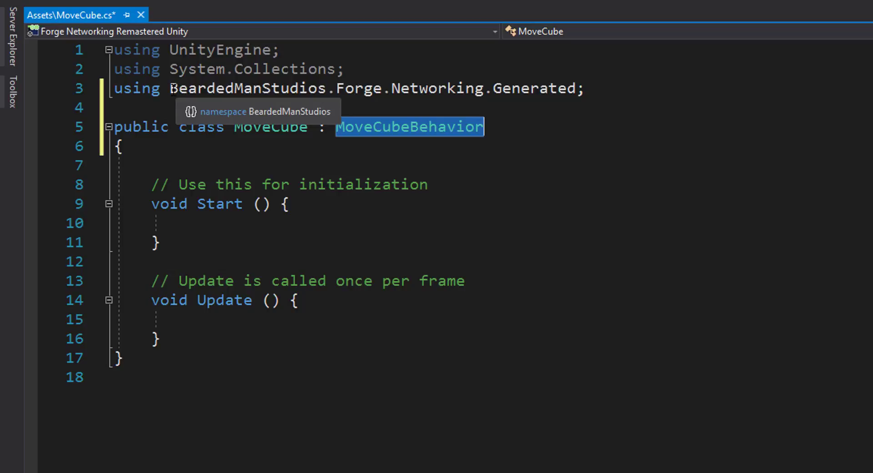
drag(171, 90, 91, 86)
click(656, 90)
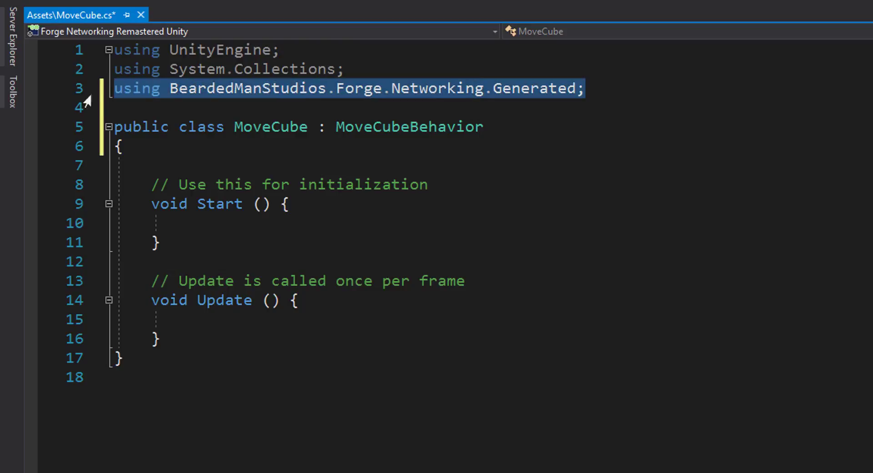
click(445, 126)
double_click(445, 126)
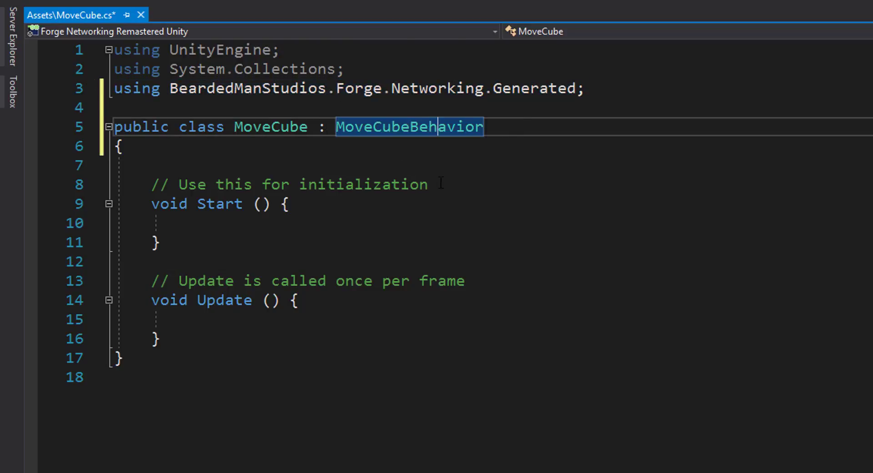
click(330, 175)
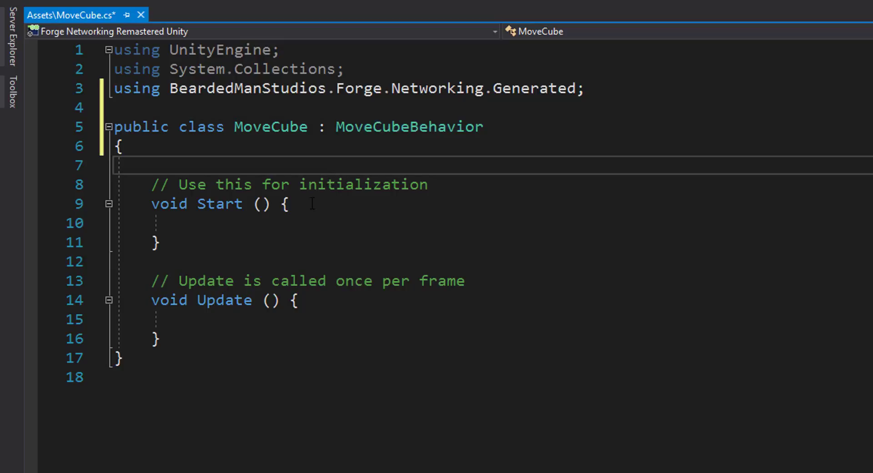